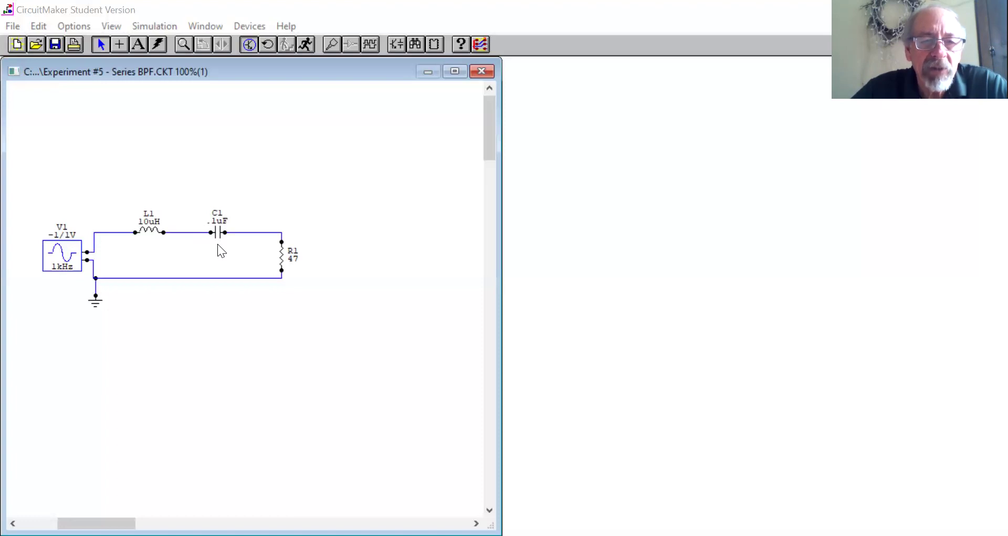
# Run the simulation and close the Transient Analysis window so the Bode plot is unobstructed.
pyautogui.click(304, 46)
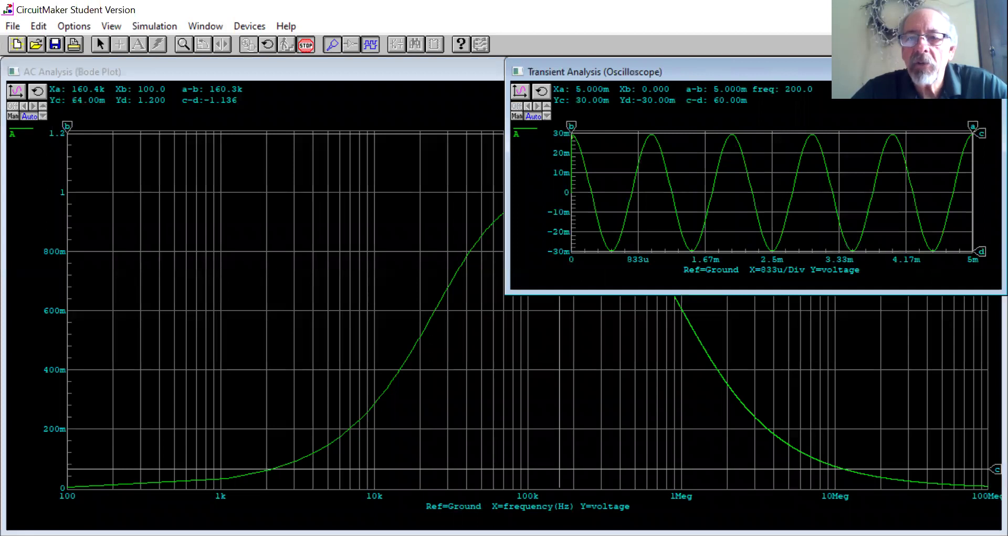
pyautogui.click(990, 71)
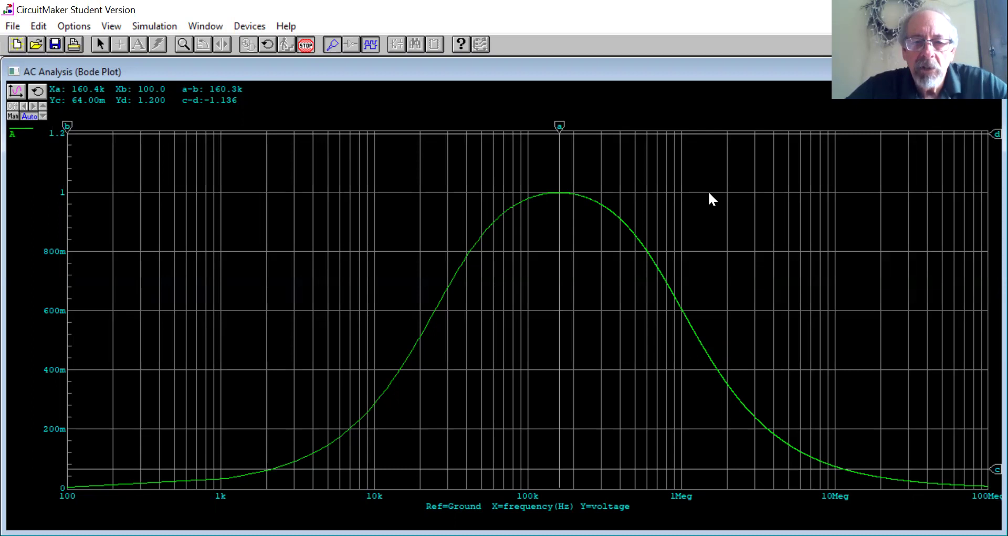
# Position cursor a on the peak of the Bode plot's response curve at about 160.4 kHz.
pyautogui.moveTo(560, 126)
pyautogui.mouseDown()
pyautogui.moveTo(603, 126)
pyautogui.moveTo(559, 126)
pyautogui.mouseUp()
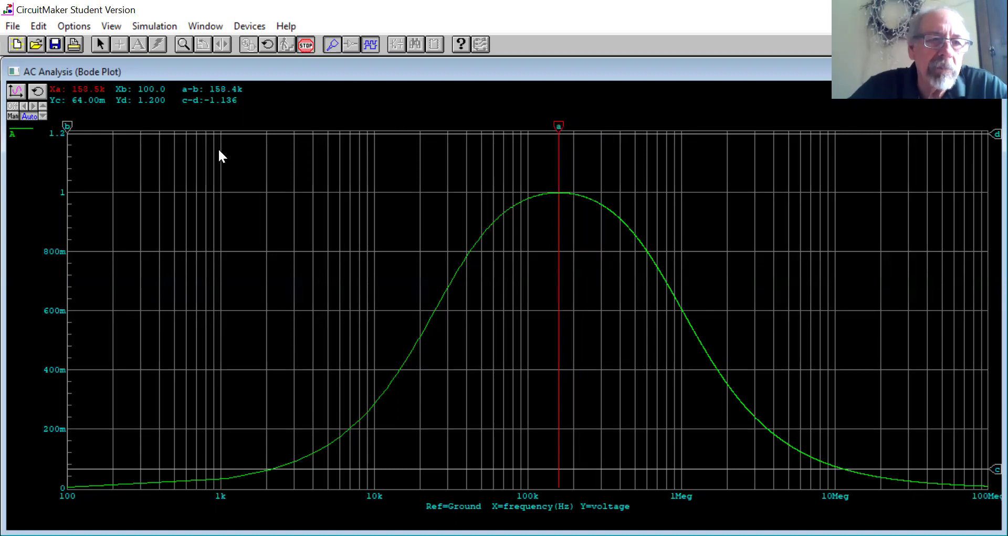
pyautogui.click(229, 122)
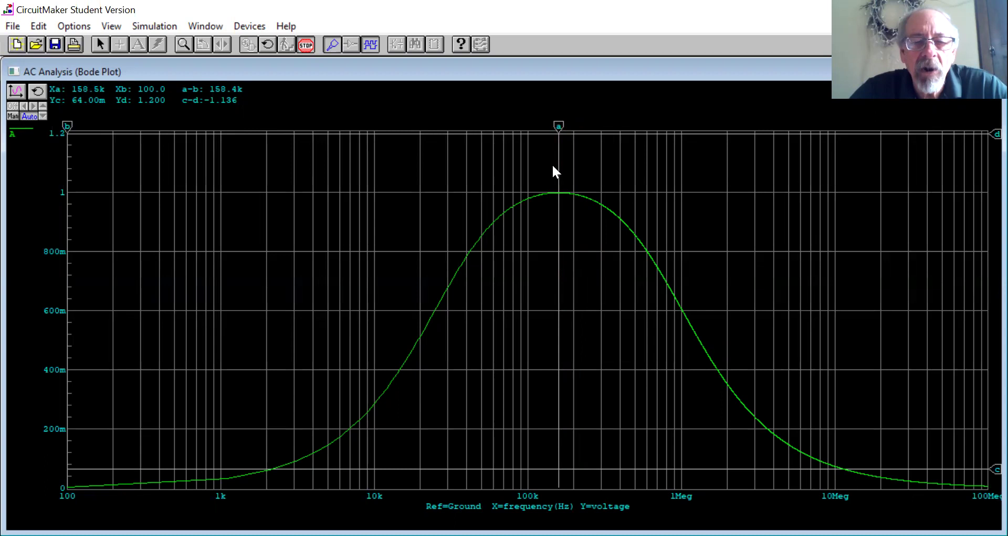
pyautogui.moveTo(534, 165); pyautogui.dragTo(611, 233)
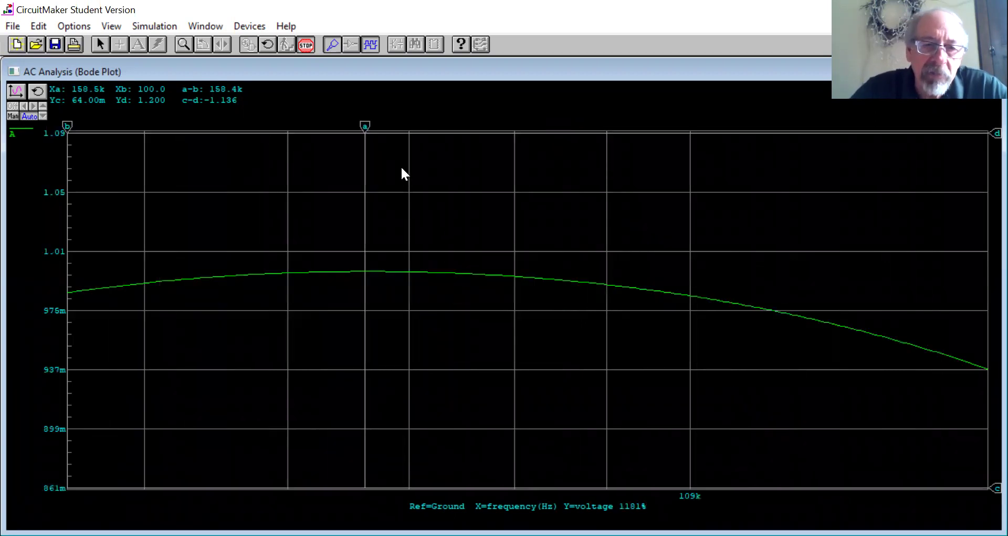
pyautogui.moveTo(365, 126)
pyautogui.mouseDown()
pyautogui.moveTo(409, 126)
pyautogui.moveTo(338, 126)
pyautogui.moveTo(374, 126)
pyautogui.mouseUp()
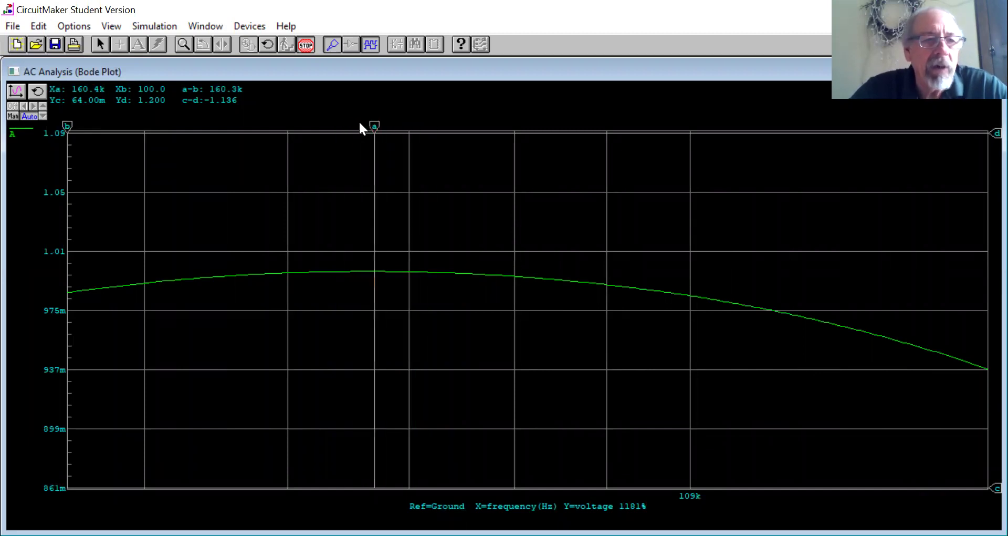
pyautogui.click(36, 91)
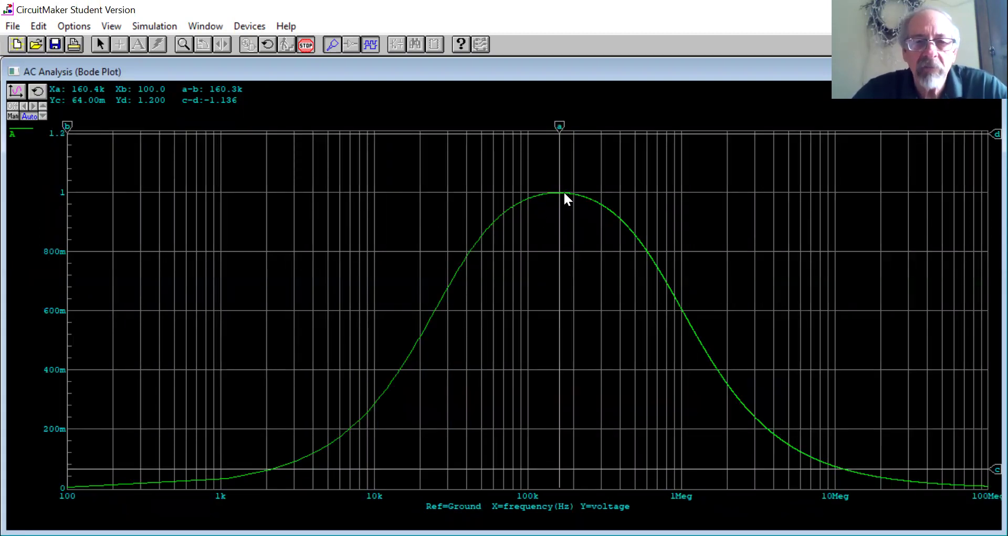
# Move cursors a and b to opposite sides of the response peak, at about 30 kHz and 965 kHz.
pyautogui.moveTo(559, 126); pyautogui.dragTo(448, 126)
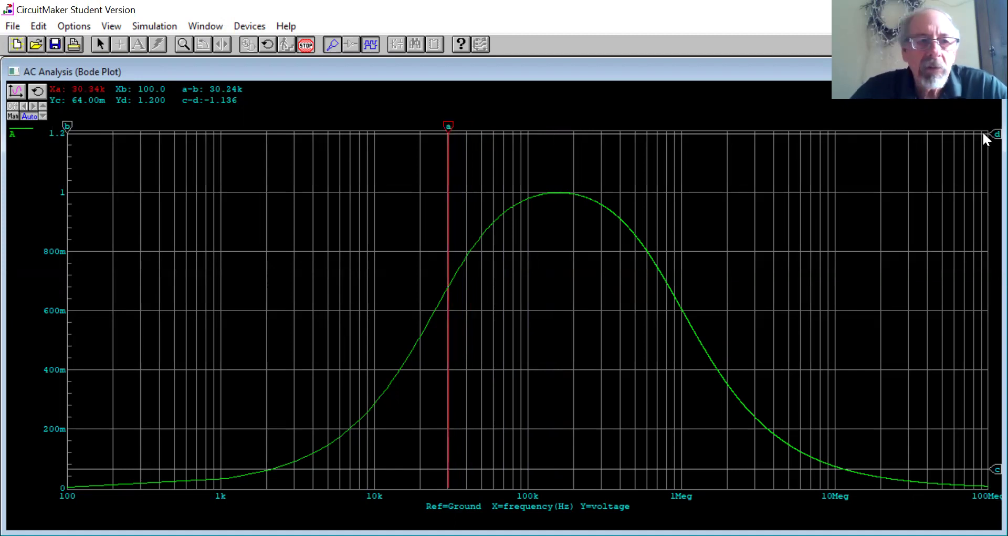
pyautogui.moveTo(65, 126); pyautogui.dragTo(679, 126)
# Set horizontal cursor d to the curve's peak level of 1.000 and cursor c to about 707m.
pyautogui.moveTo(996, 133); pyautogui.dragTo(987, 194)
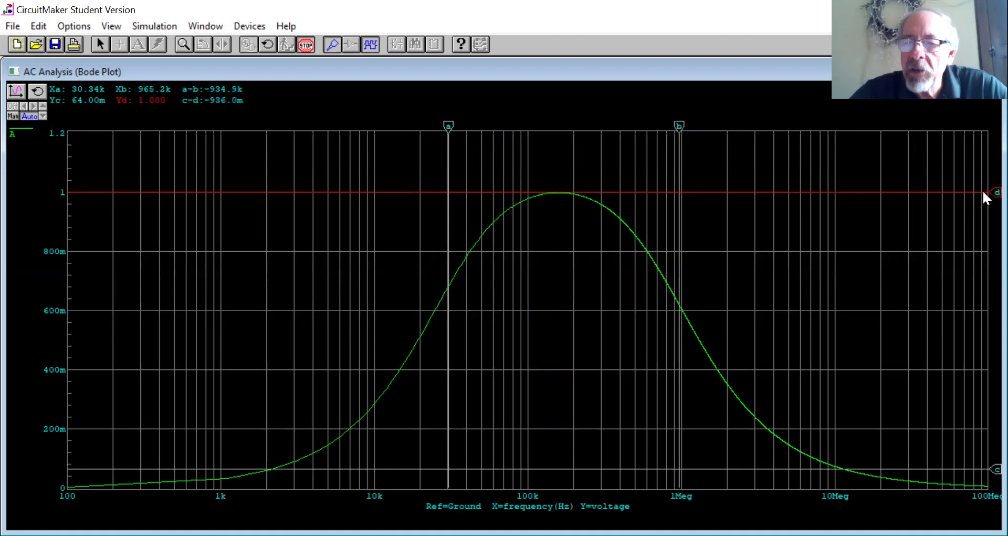
pyautogui.moveTo(994, 468); pyautogui.dragTo(995, 287)
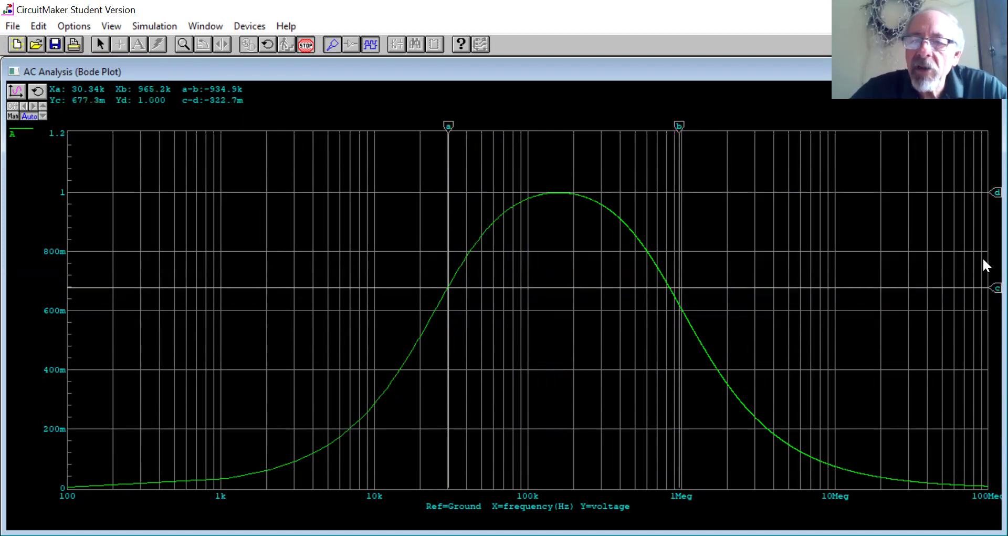
pyautogui.click(995, 287)
pyautogui.moveTo(995, 287); pyautogui.dragTo(983, 279)
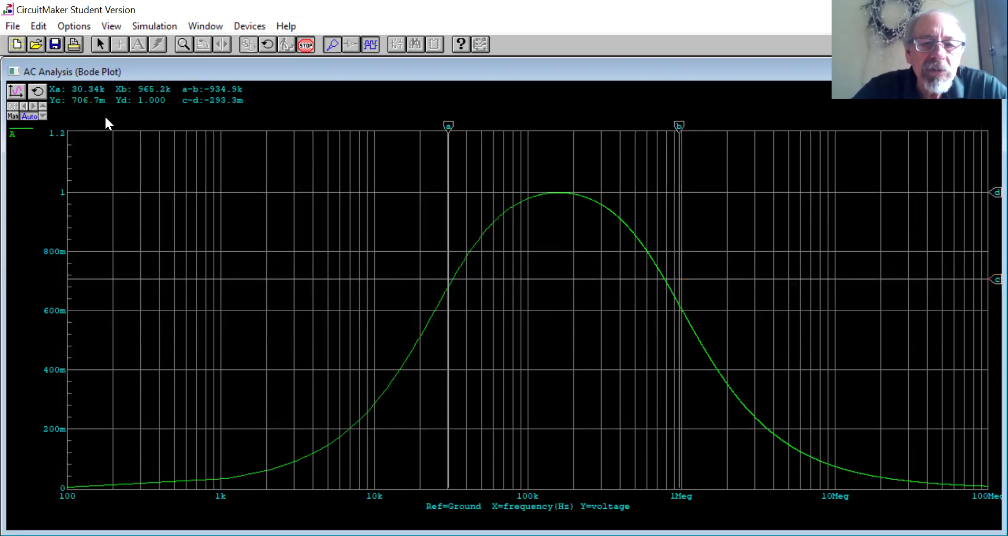
# Align cursors a and b with the curve's crossings of cursor c, at about 32.6 kHz and 771 kHz.
pyautogui.moveTo(445, 128); pyautogui.dragTo(453, 128)
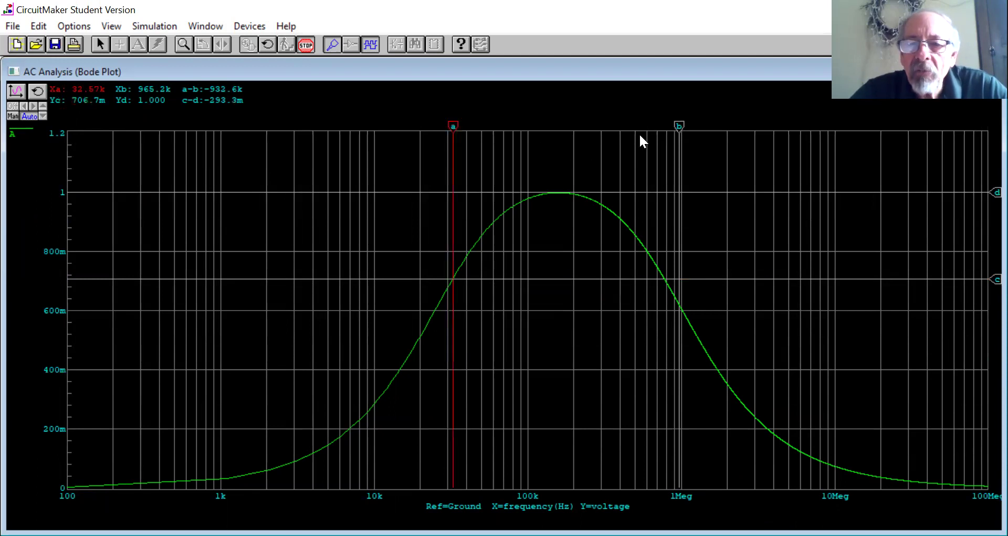
pyautogui.moveTo(677, 124); pyautogui.dragTo(664, 125)
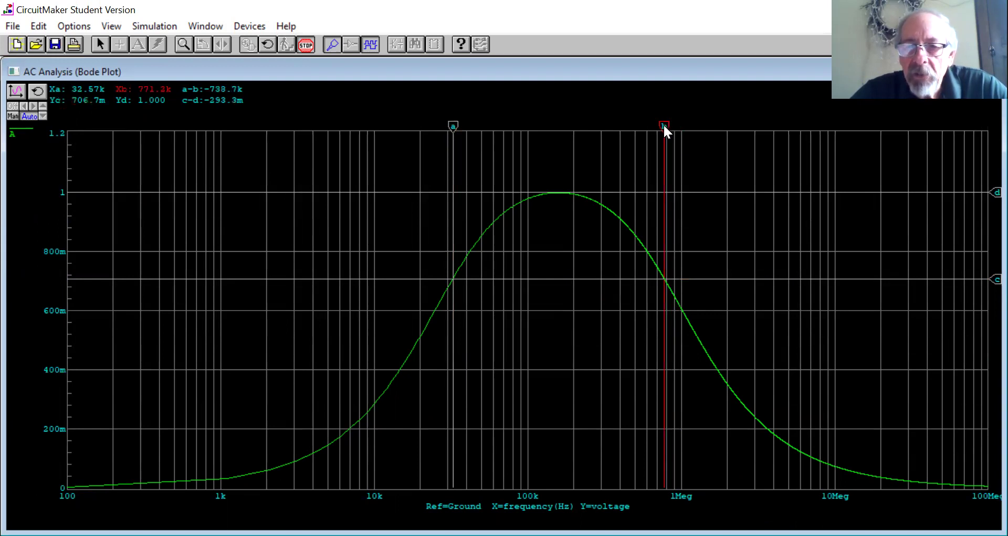
pyautogui.click(263, 93)
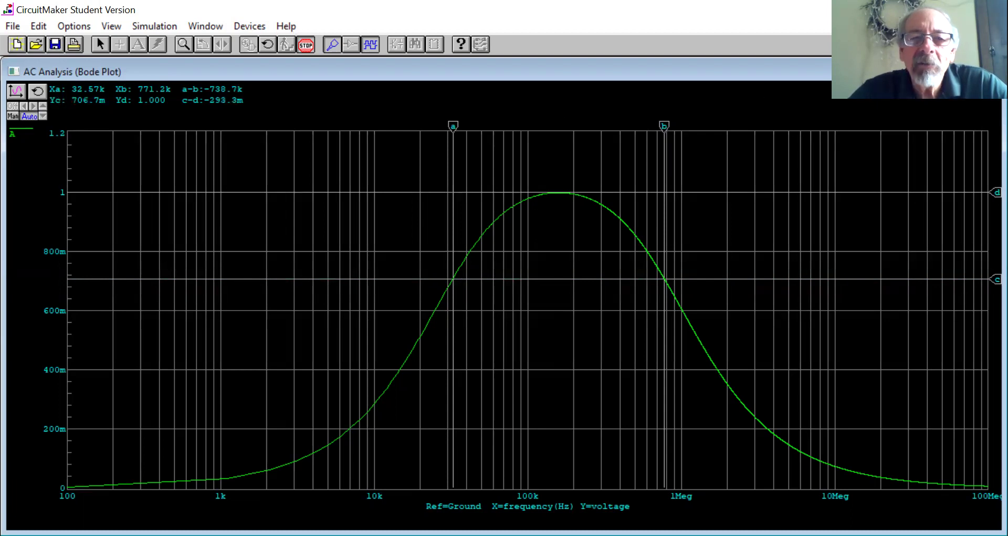
# Return to the schematic and set resistor R1's value to 4.7.
pyautogui.click(987, 71)
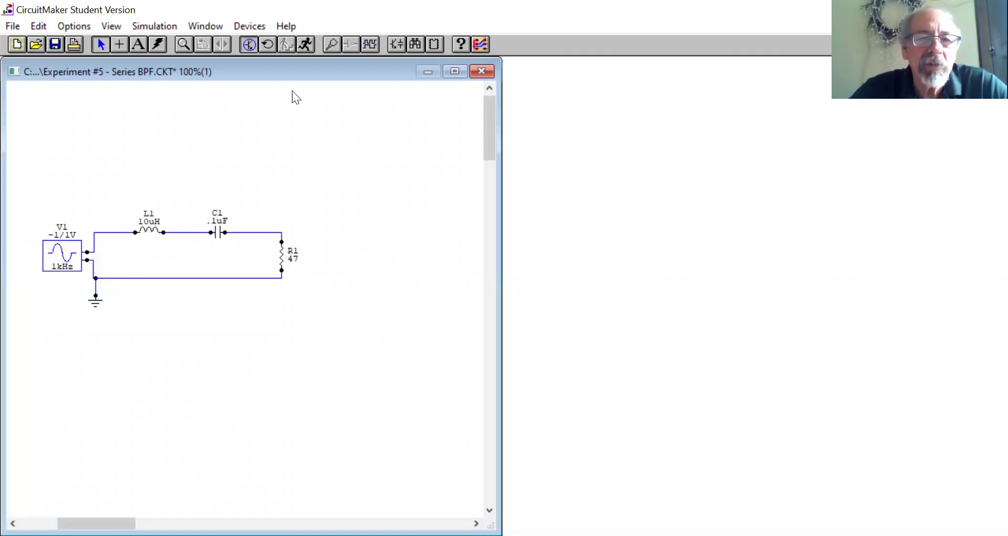
pyautogui.click(282, 255)
pyautogui.rightClick(283, 254)
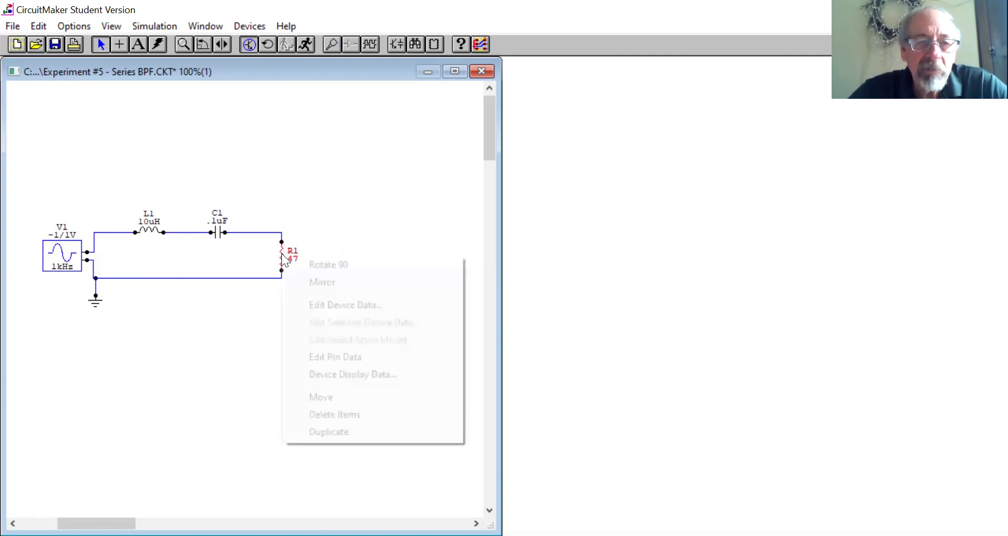
pyautogui.click(329, 304)
pyautogui.click(461, 150)
pyautogui.write('.7')
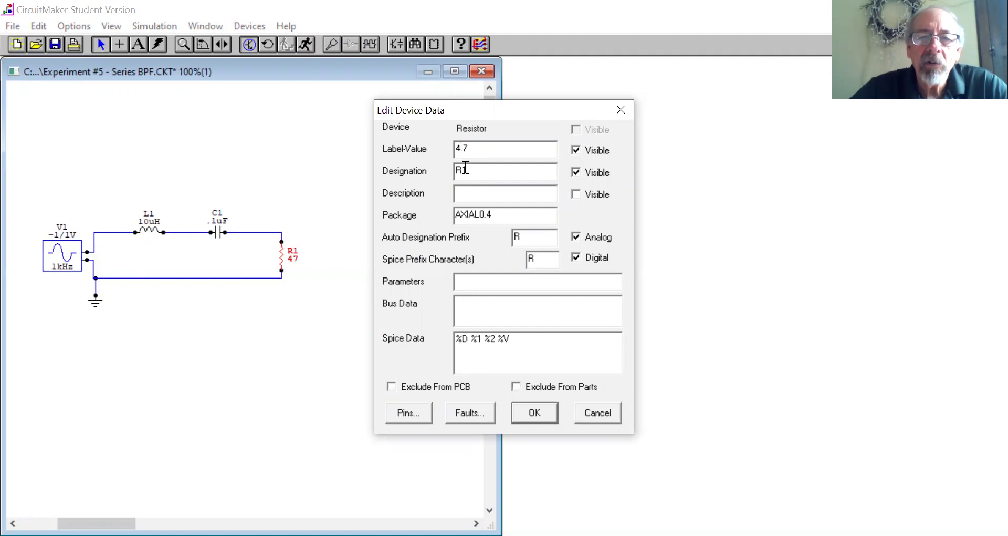
pyautogui.click(544, 410)
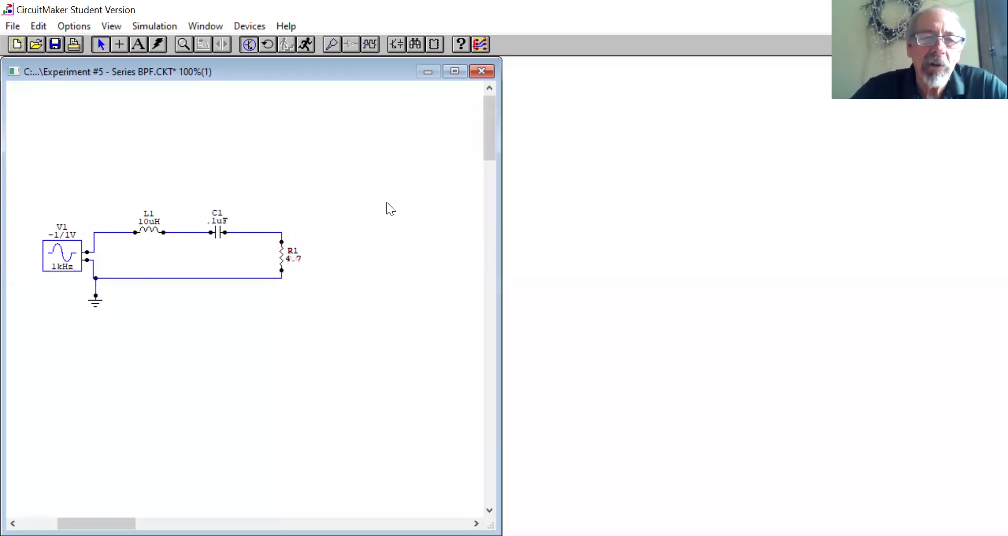
# Rerun the simulation and align cursors a and b with the curve's crossings of cursor c, at about 125.2 kHz and 200.7 kHz.
pyautogui.click(304, 45)
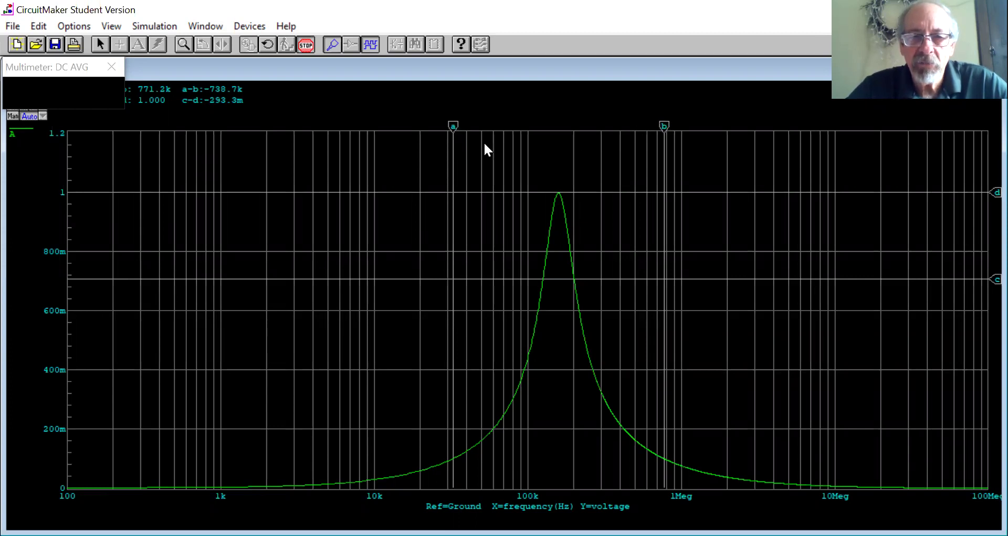
pyautogui.moveTo(454, 126); pyautogui.dragTo(540, 125)
pyautogui.moveTo(664, 126); pyautogui.dragTo(575, 126)
pyautogui.click(542, 125)
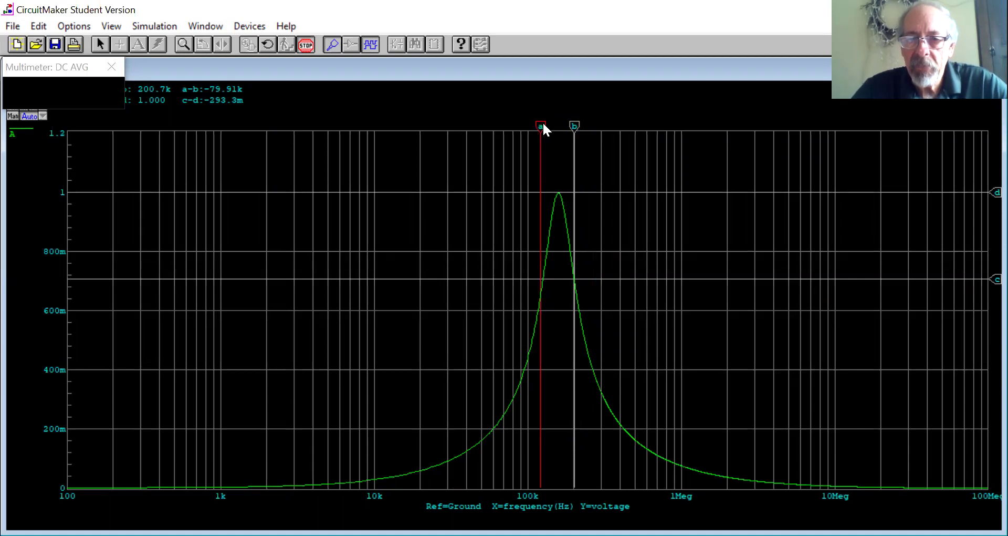
pyautogui.moveTo(543, 125); pyautogui.dragTo(545, 125)
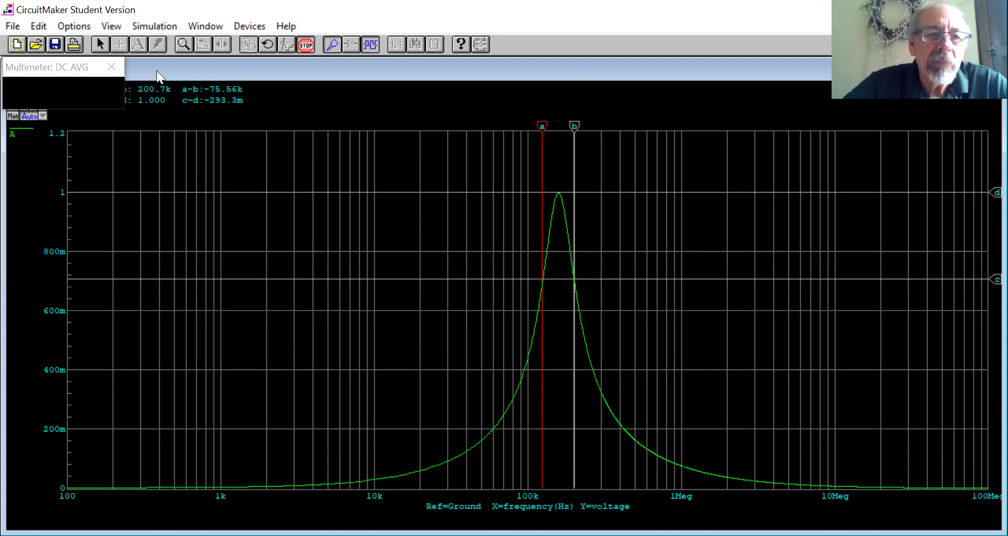
# Close the multimeter and oscilloscope windows and stop the simulation.
pyautogui.click(116, 60)
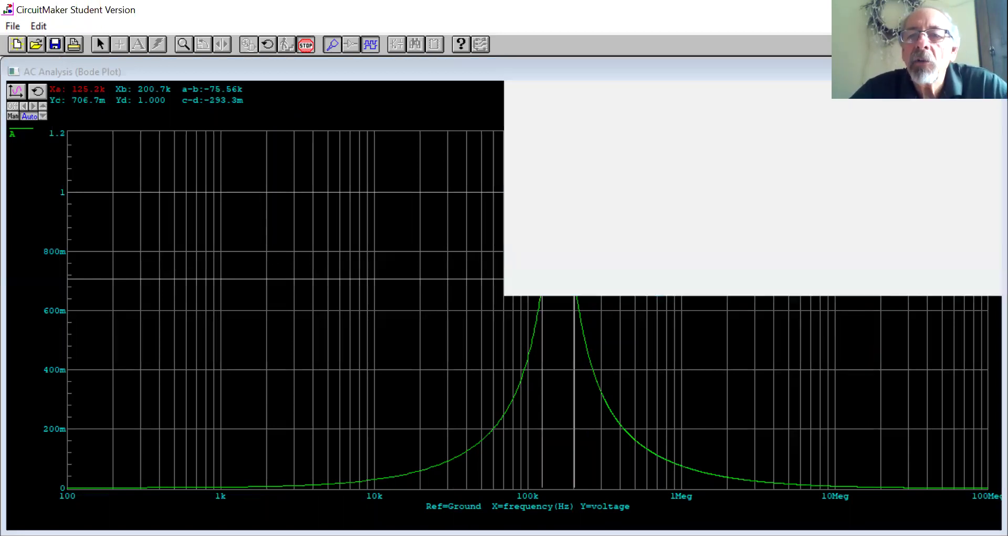
pyautogui.click(989, 70)
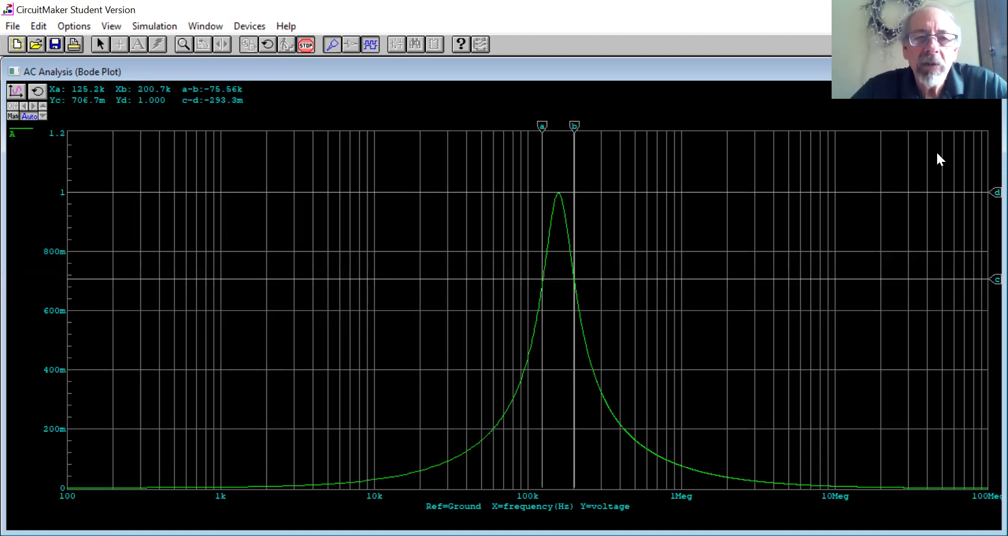
pyautogui.click(306, 45)
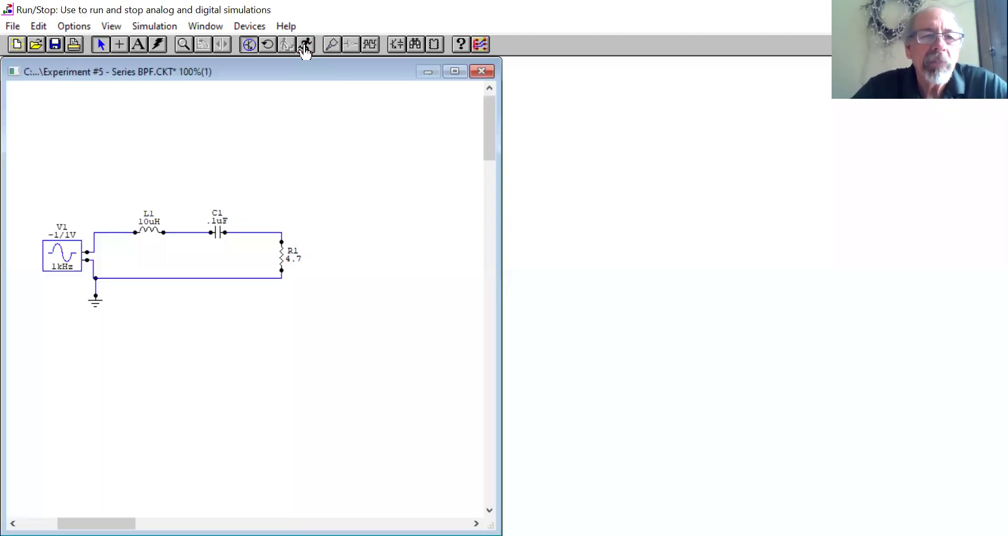
# Set resistor R1's value to .47 in its device data.
pyautogui.rightClick(284, 260)
pyautogui.click(321, 305)
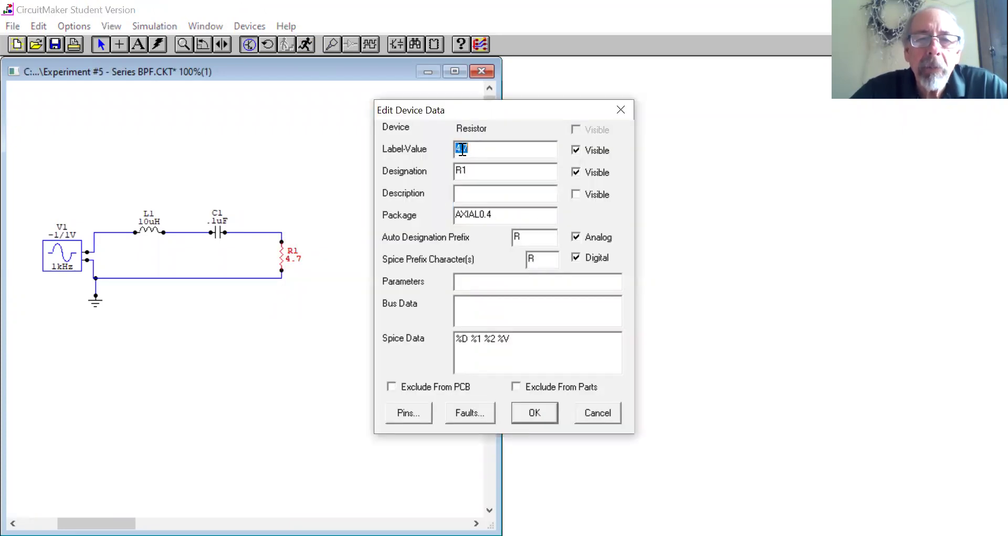
pyautogui.write('47')
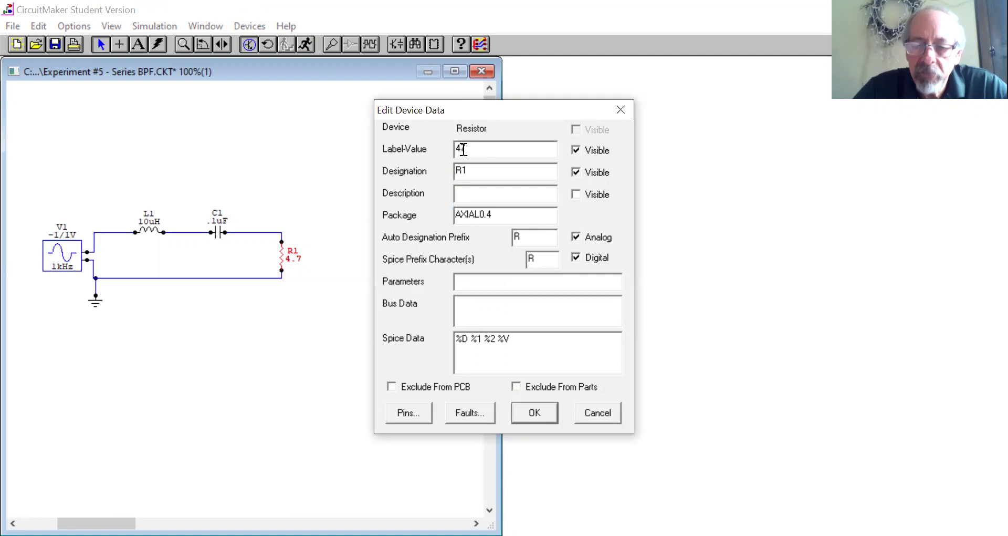
pyautogui.press('Left')
pyautogui.write('.')
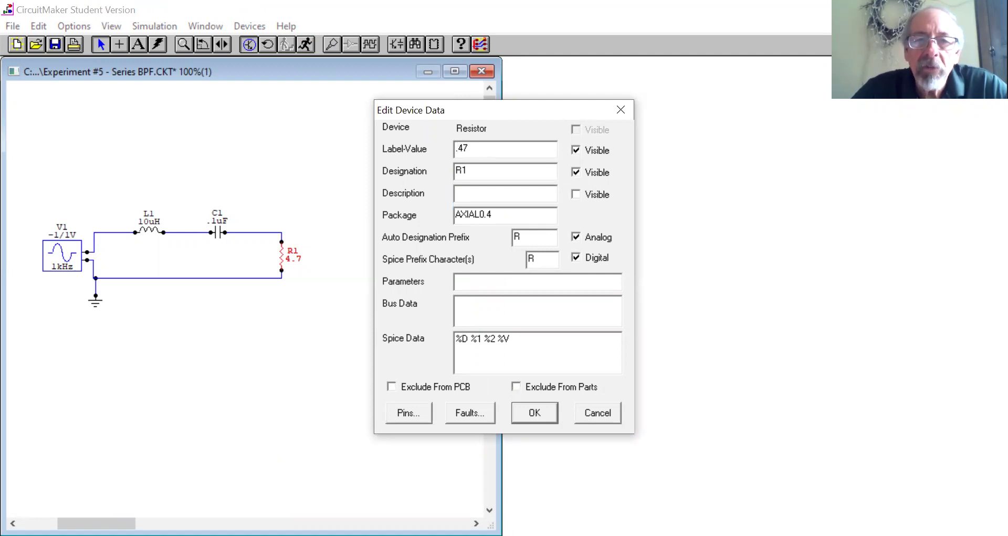
pyautogui.click(541, 413)
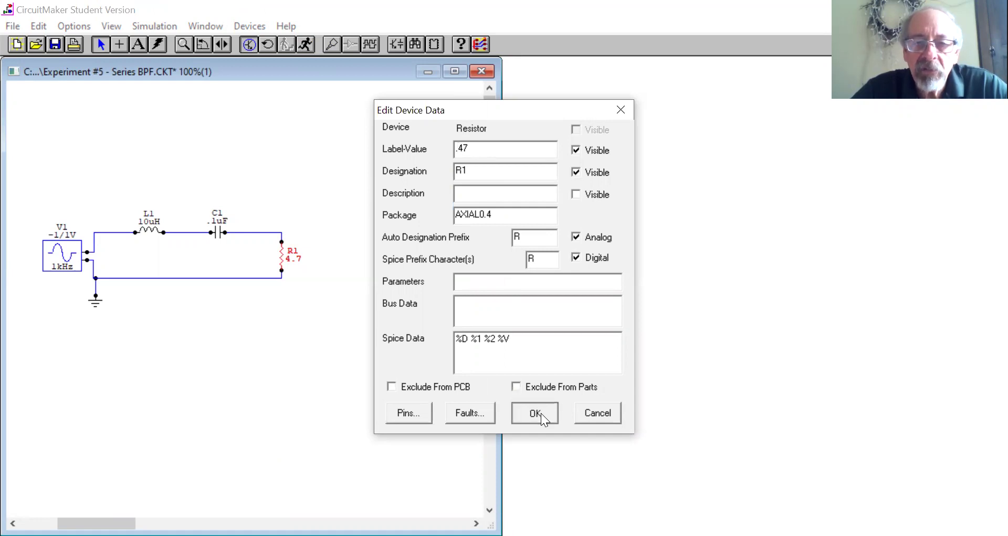
# Run the simulation to view the Bode plot for the new R1 value, and stop it again.
pyautogui.click(305, 46)
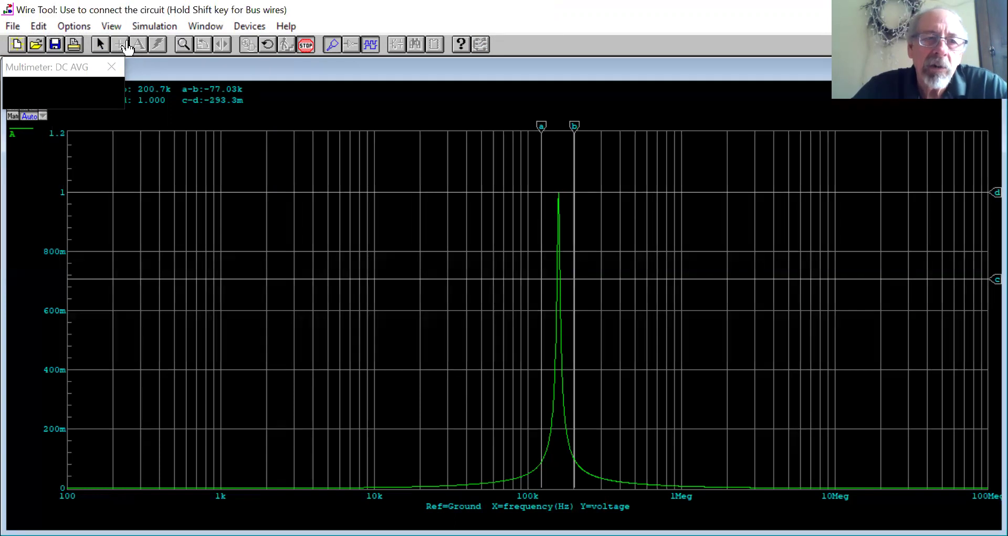
pyautogui.click(151, 27)
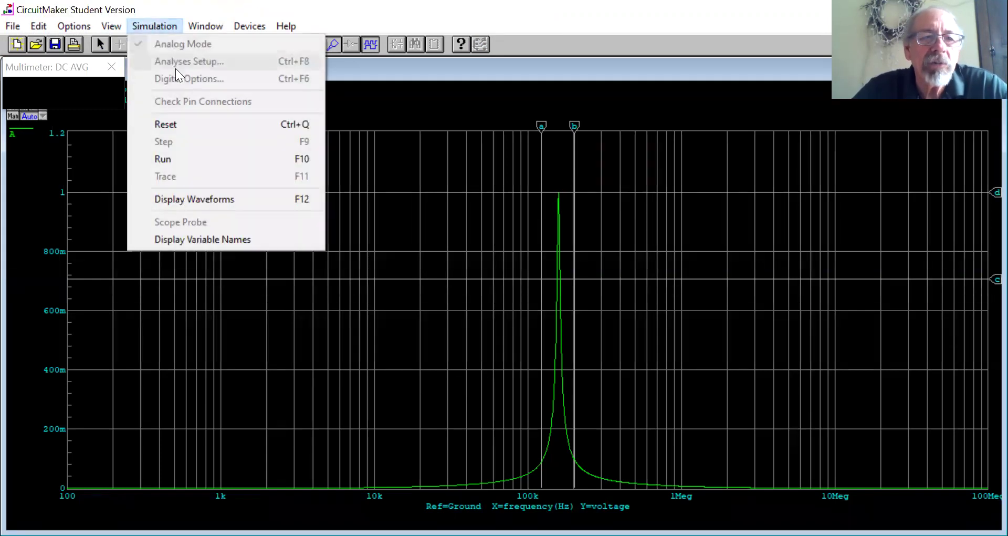
pyautogui.click(403, 131)
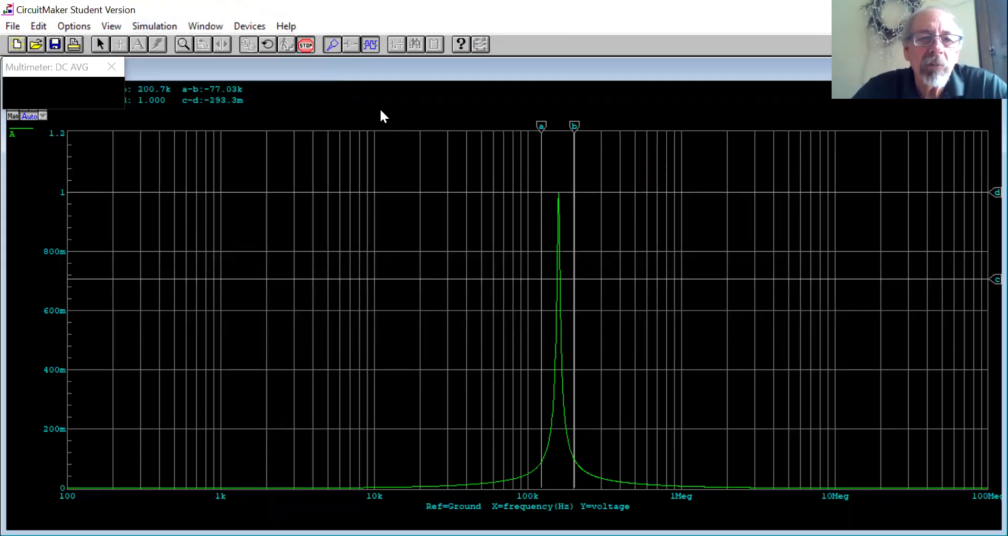
pyautogui.click(305, 50)
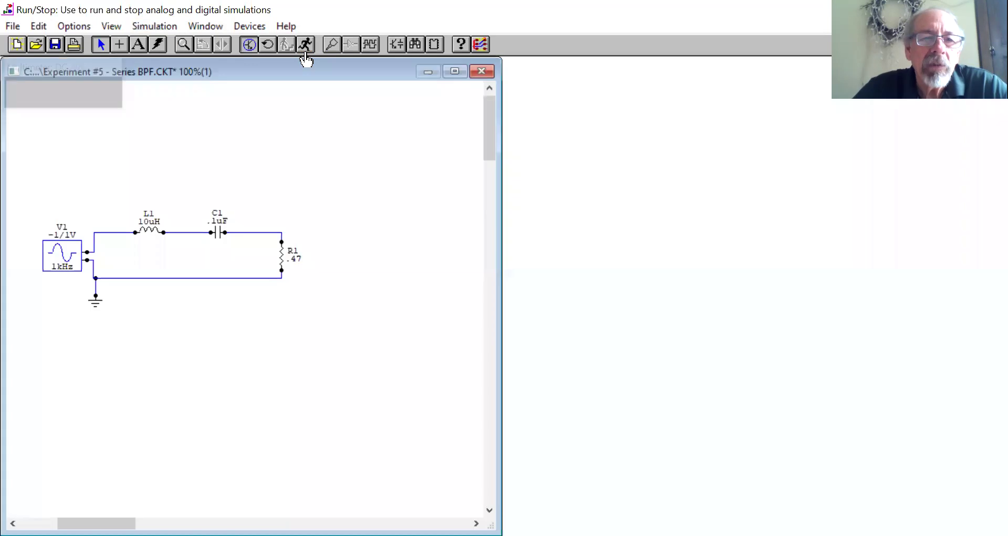
# Set the AC analysis to sweep from 10000.0 Hz to 1.0 MegHz and rerun the simulation.
pyautogui.click(165, 26)
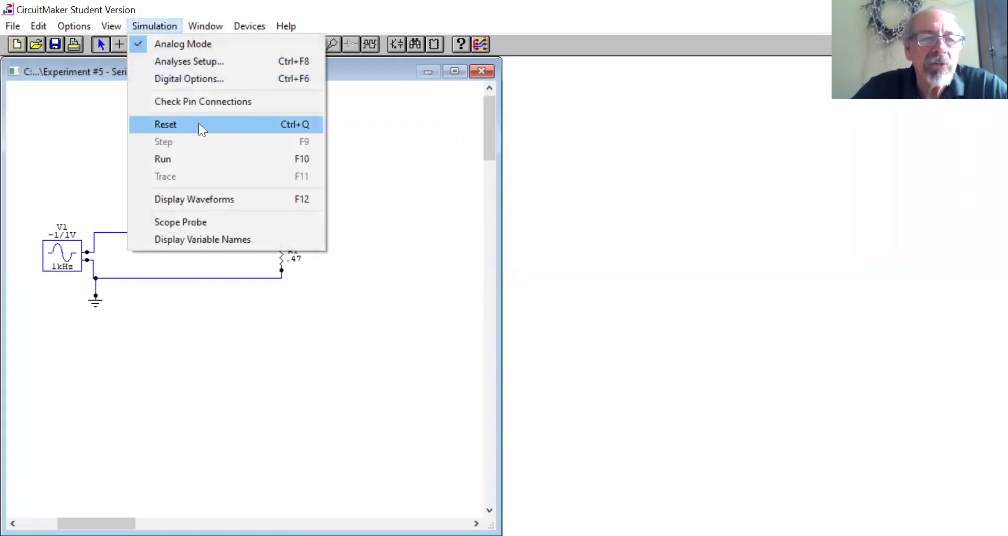
pyautogui.click(213, 62)
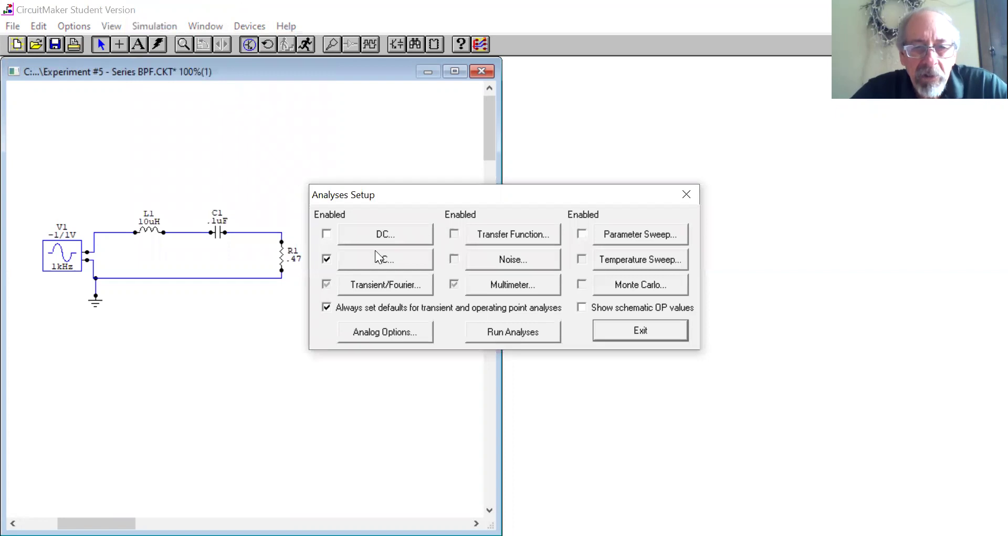
pyautogui.click(385, 260)
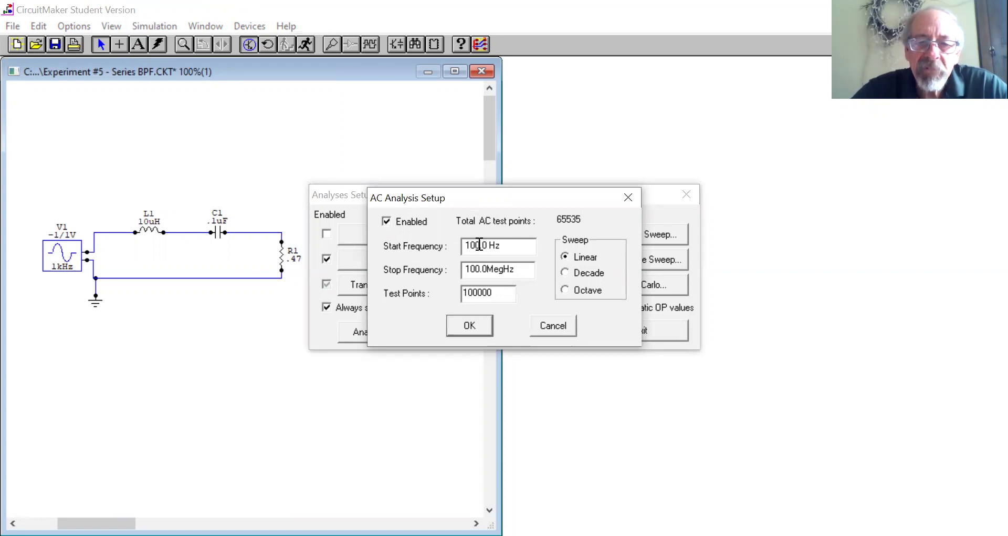
pyautogui.click(479, 245)
pyautogui.write('00')
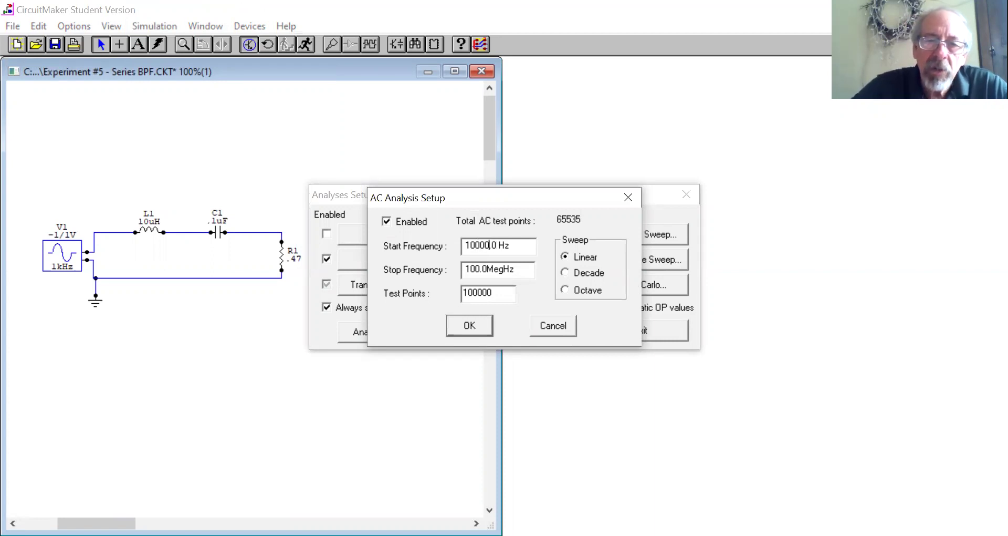
pyautogui.click(479, 270)
pyautogui.press('BackSpace')
pyautogui.press('BackSpace')
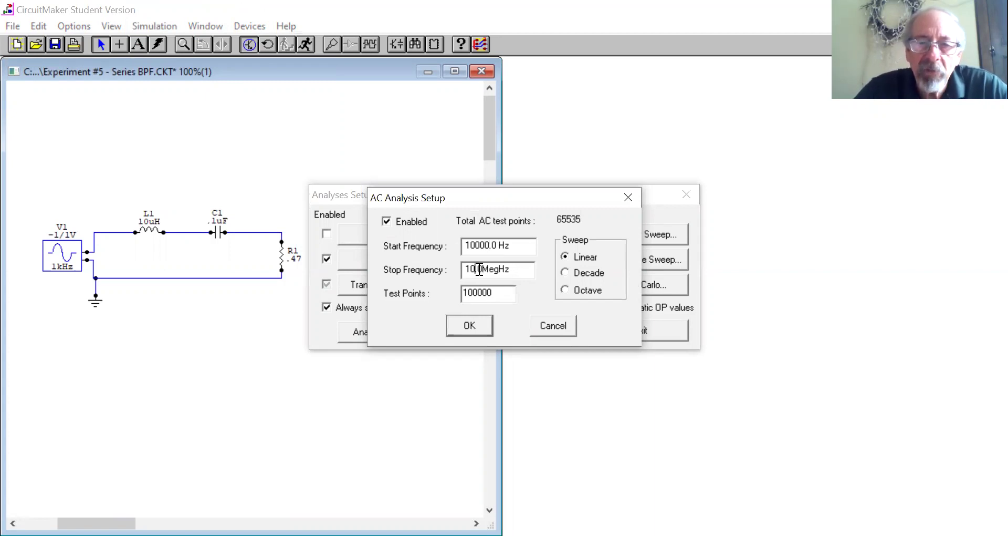
pyautogui.click(469, 327)
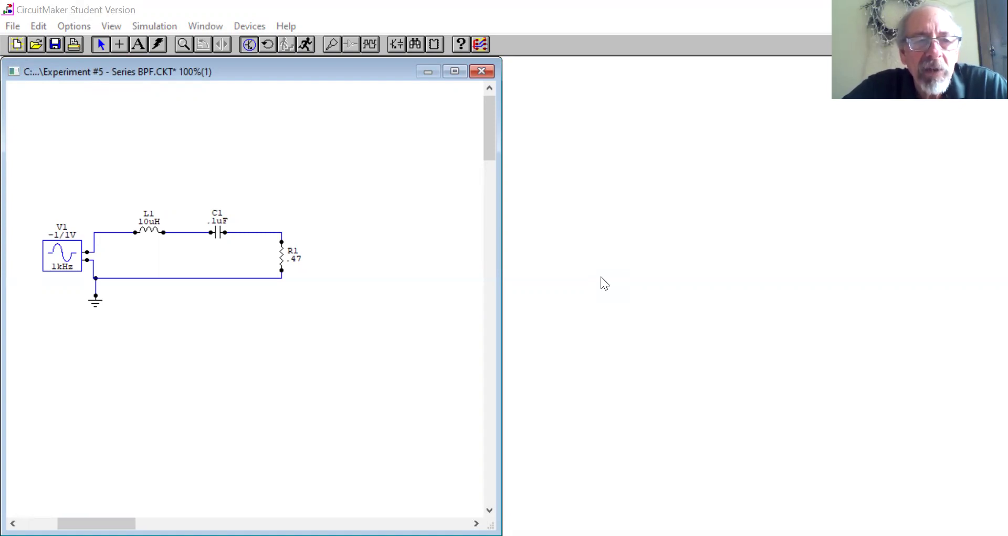
pyautogui.press('F10')
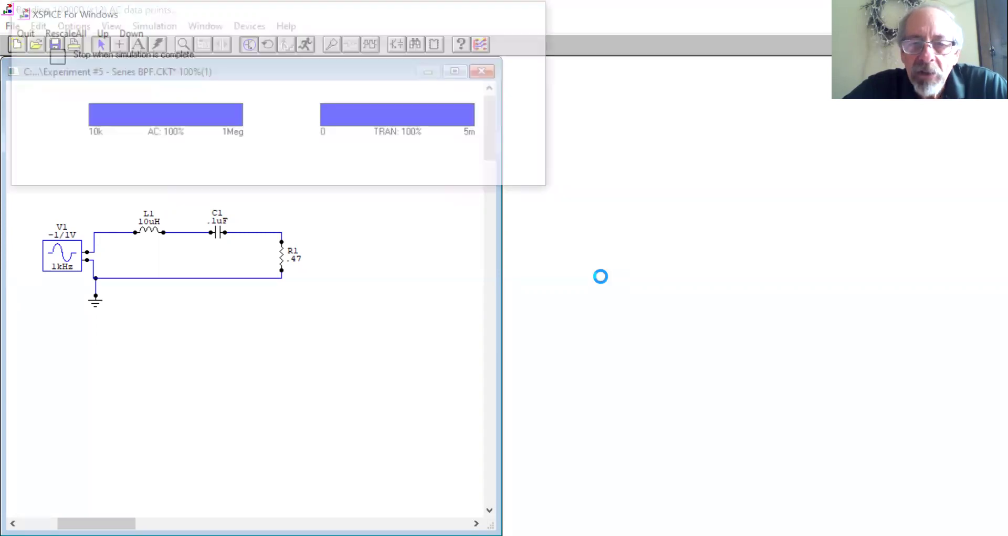